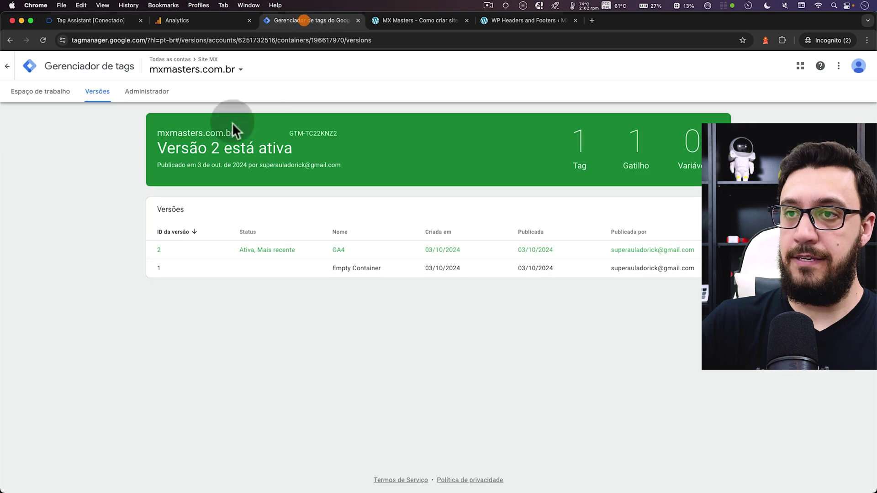
Open the tag list of the Default Workspace and examine the fired and not-fired tags for mxmasters.com.br in Tag Assistant.
left_click(46, 93)
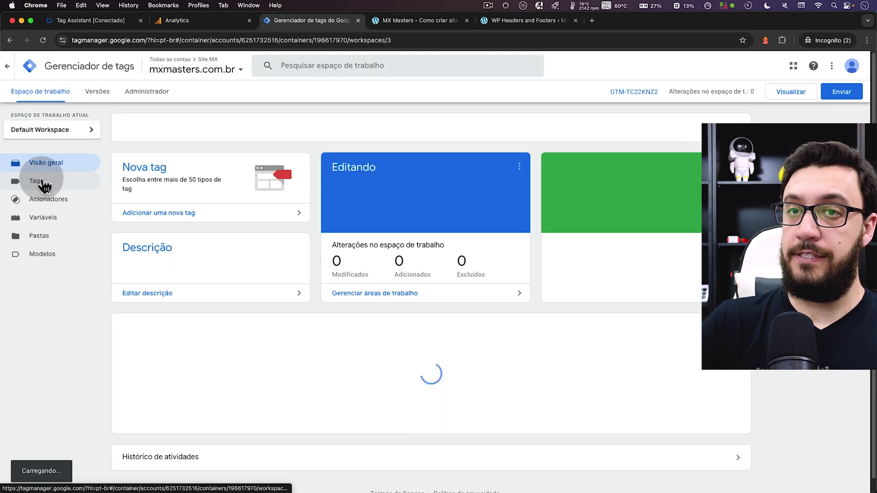
left_click(41, 181)
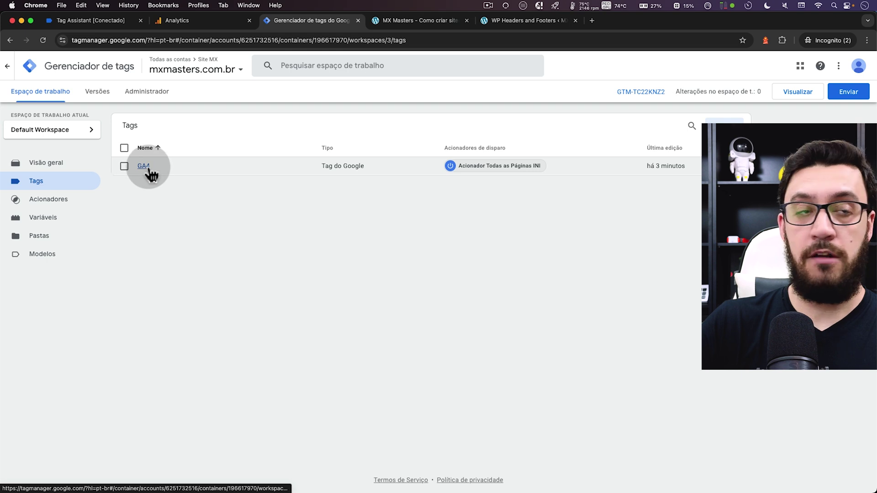
left_click(110, 24)
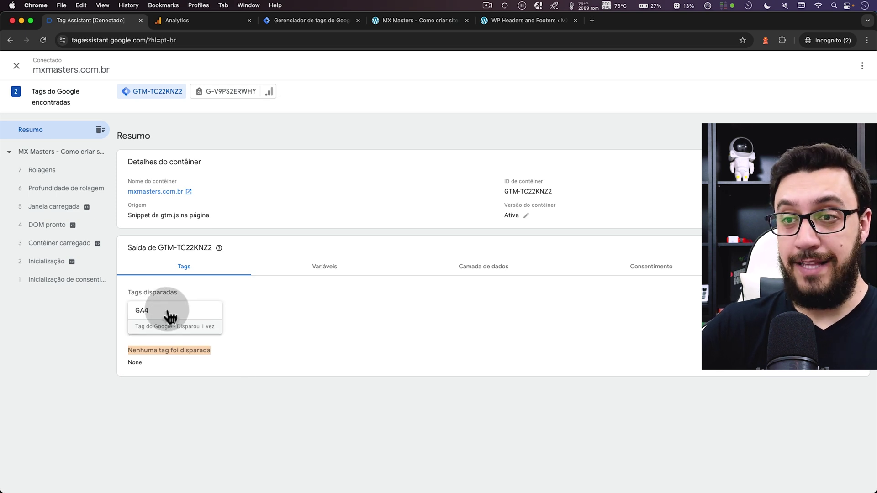
left_click_drag(124, 291, 181, 291)
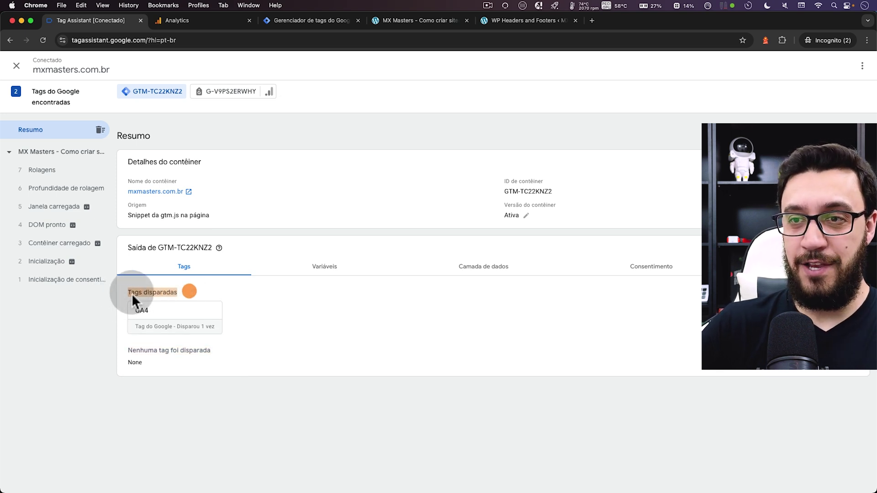
left_click_drag(212, 349, 132, 350)
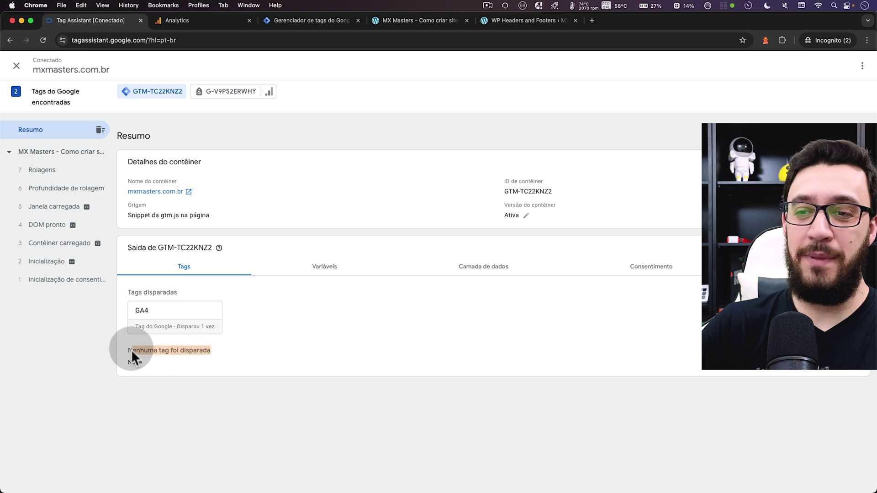
left_click(169, 369)
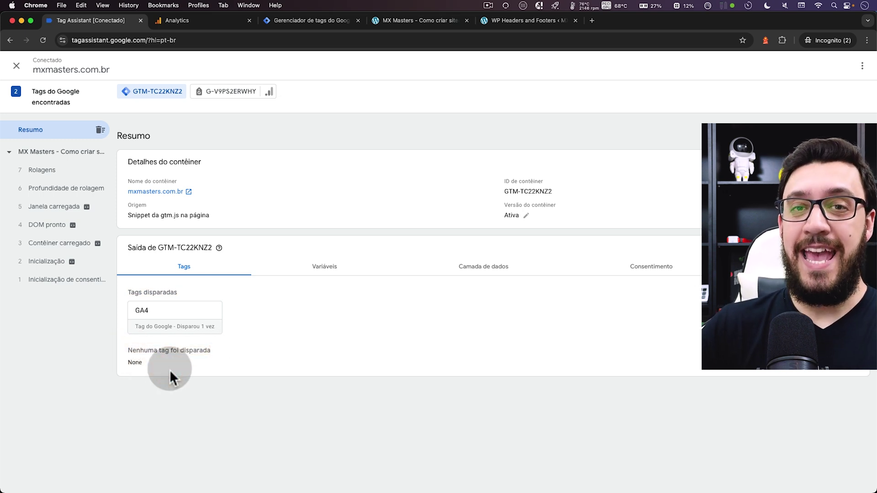
In Google Tag Manager, create a tag named Teste of type HTML personalizado with the HTML code <br>.
left_click(303, 22)
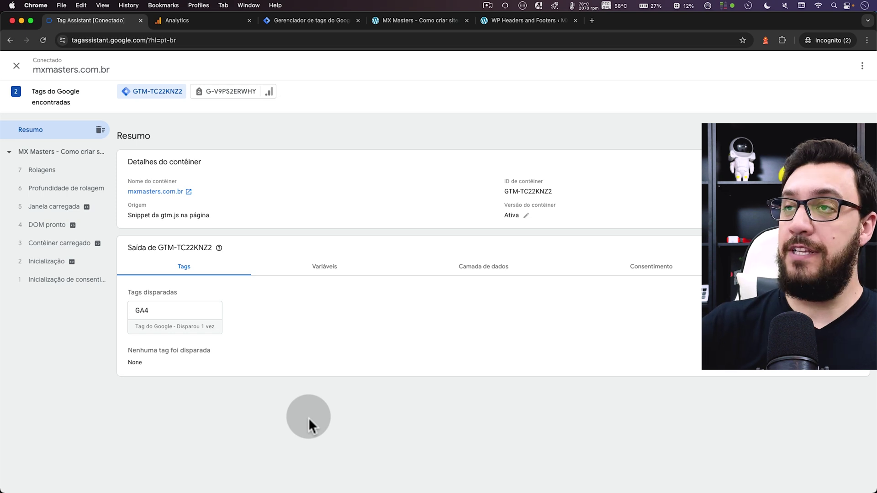
left_click(313, 26)
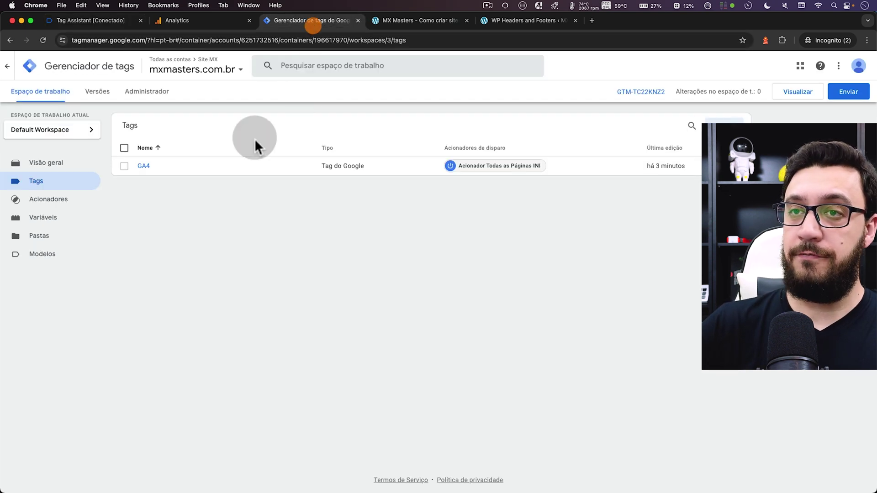
left_click(710, 128)
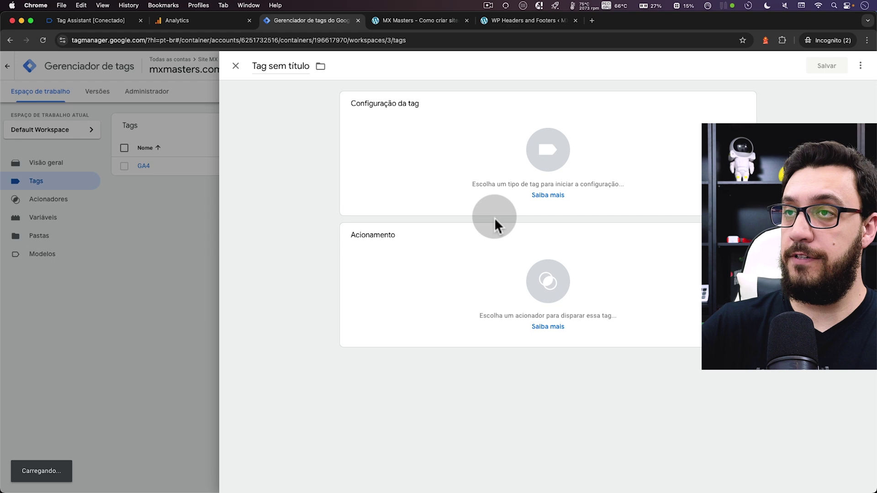
triple_click(288, 65)
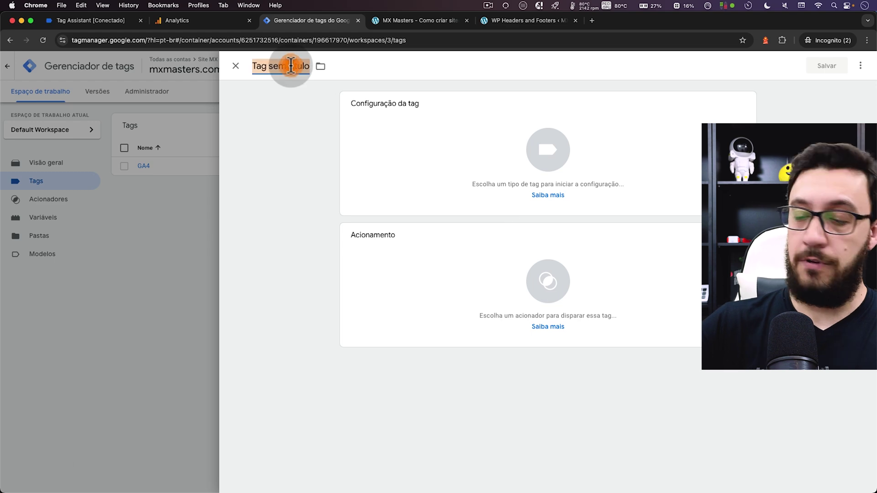
type("Teste")
left_click(371, 97)
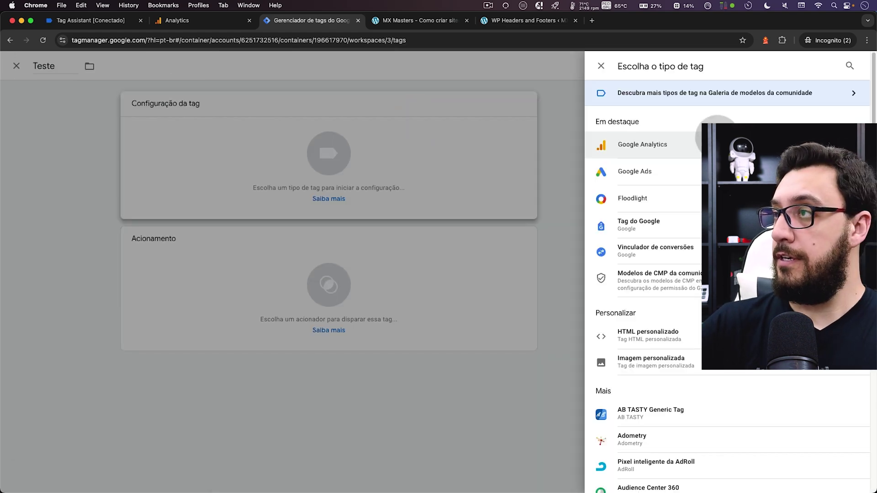
left_click(685, 350)
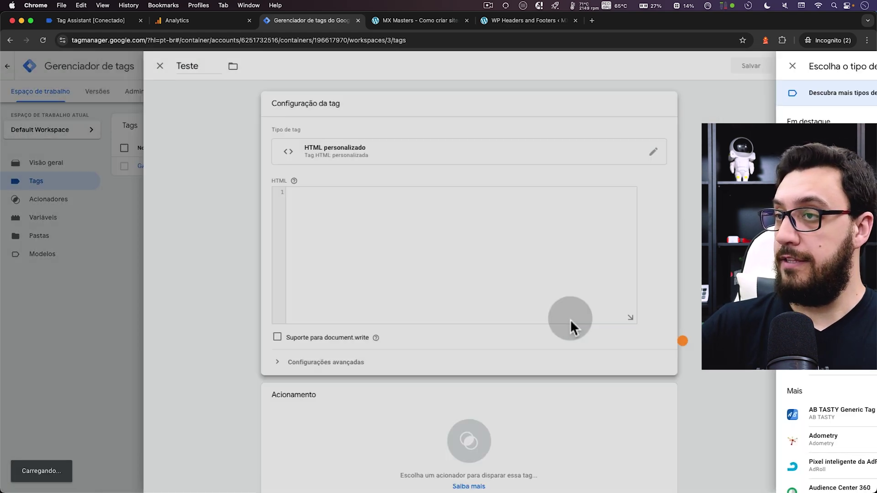
left_click(441, 223)
type("<br>")
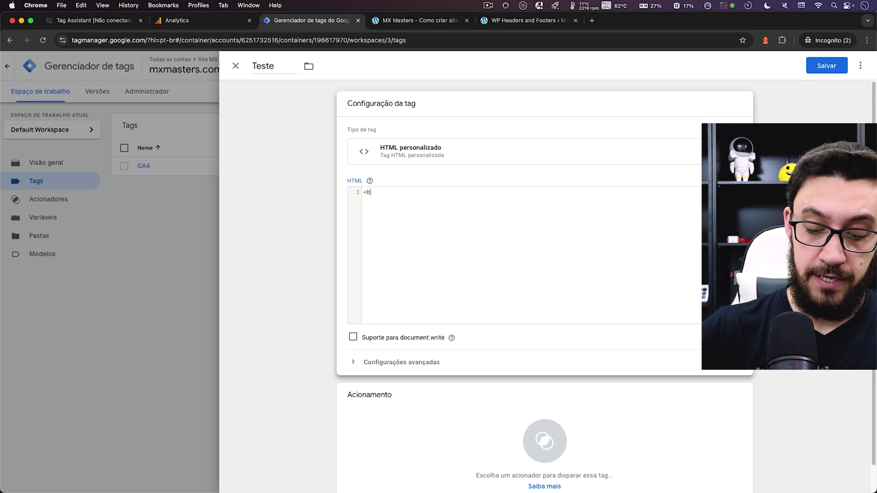
Create a new trigger for the tag, named Teste, with the type Exibição de página.
left_click(411, 418)
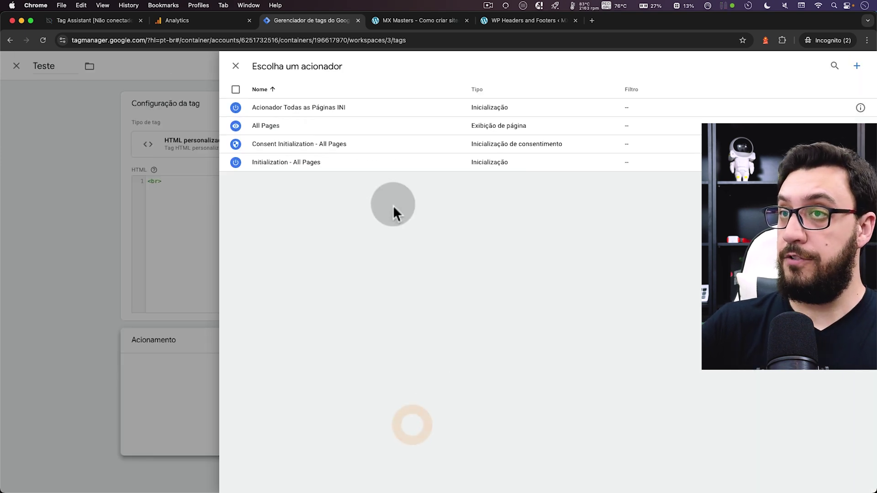
left_click(856, 67)
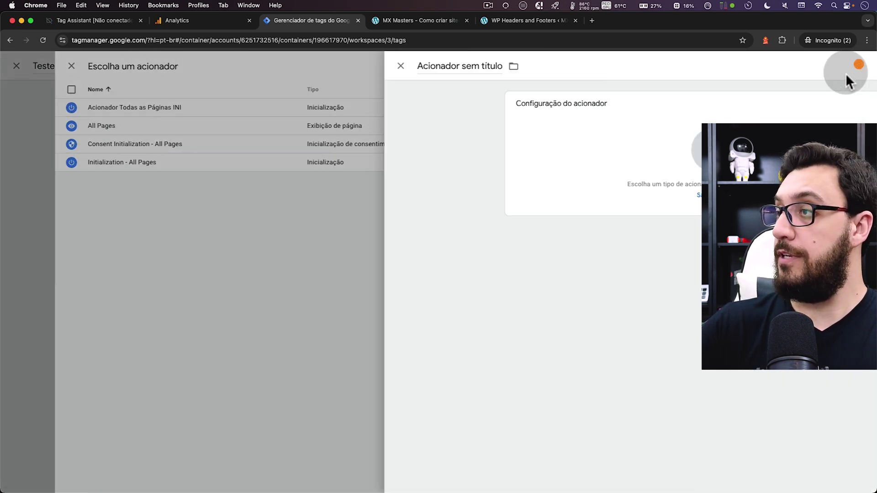
left_click(282, 66)
type("Teste")
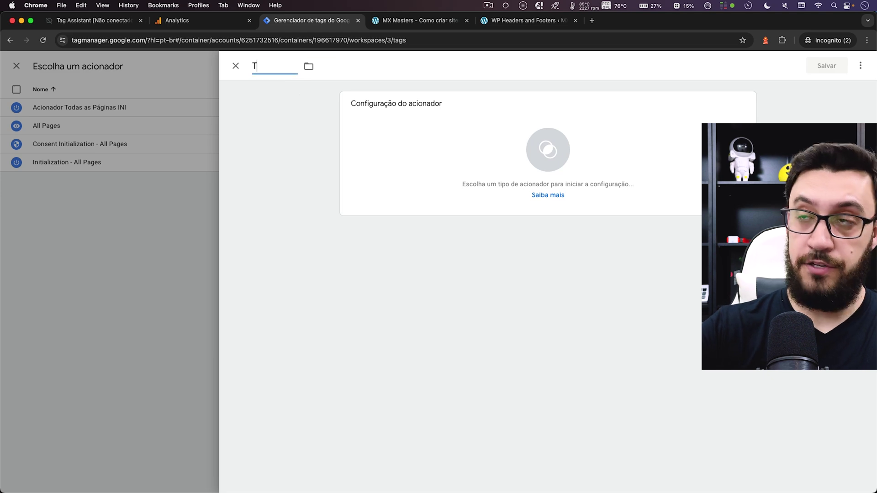
left_click(457, 124)
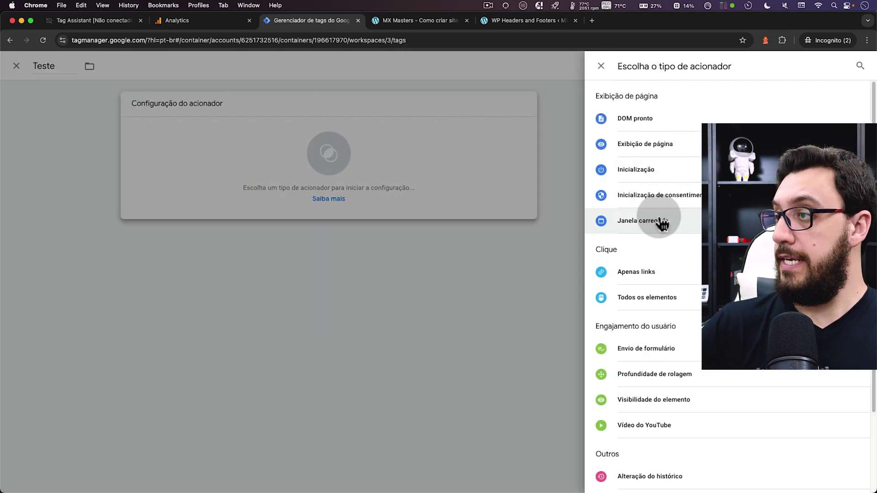
left_click(665, 152)
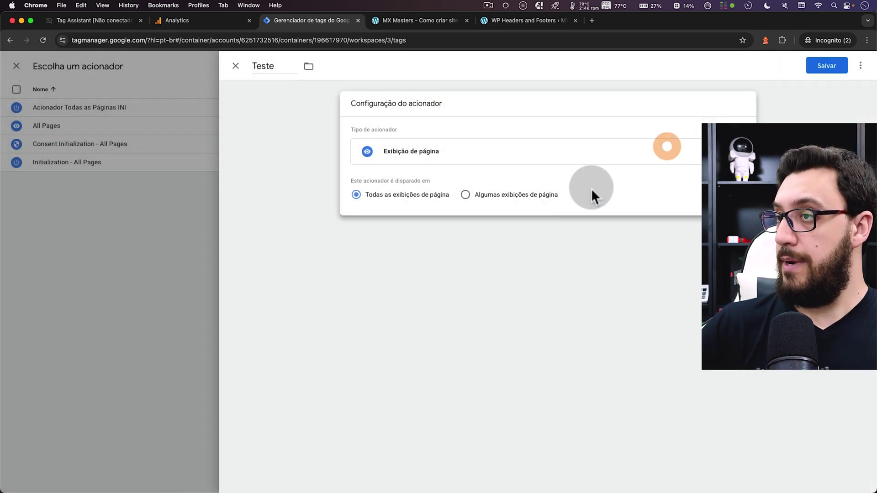
Restrict the trigger to some page views where Page URL contains /contato/, and save both the trigger and the tag.
left_click(520, 196)
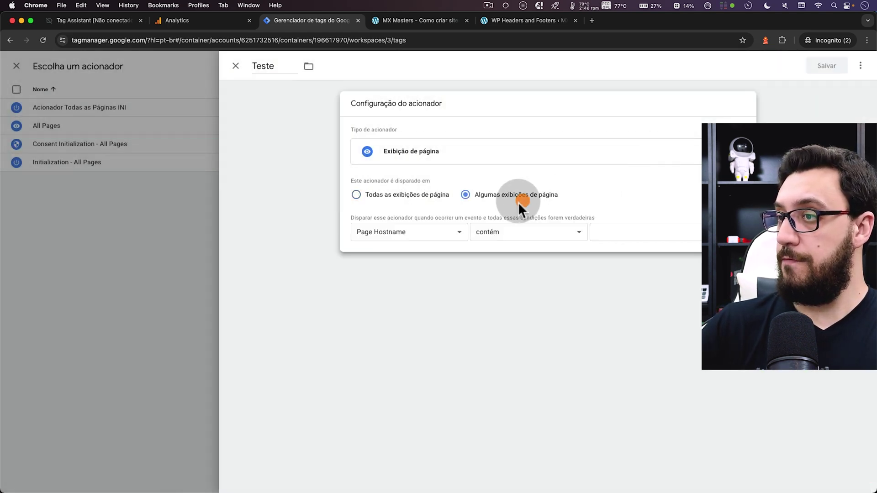
left_click(407, 236)
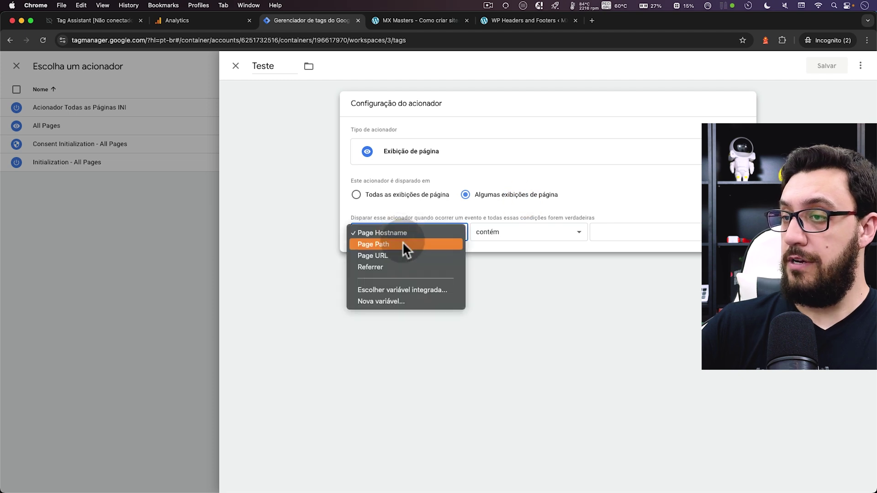
left_click(402, 254)
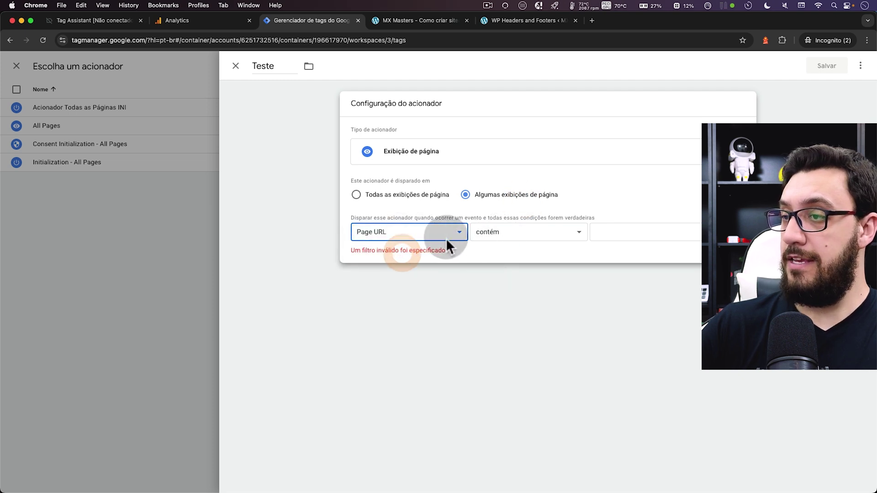
left_click(610, 233)
type("/contato/")
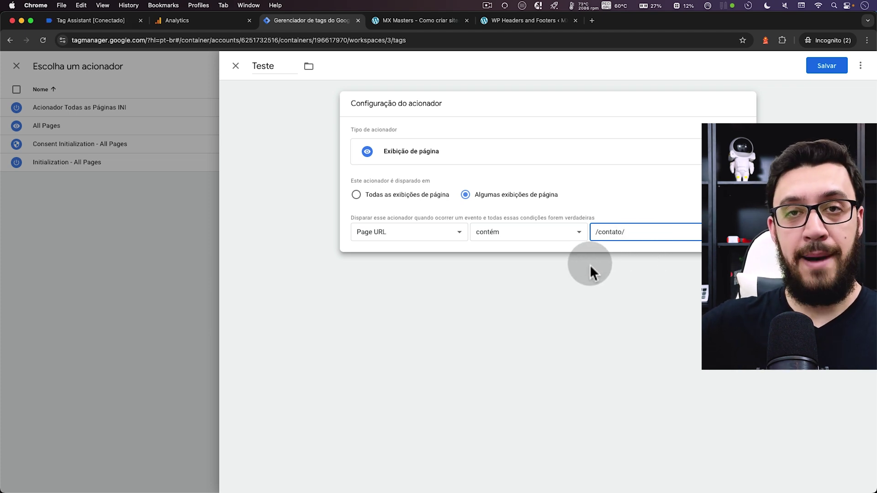
left_click(826, 65)
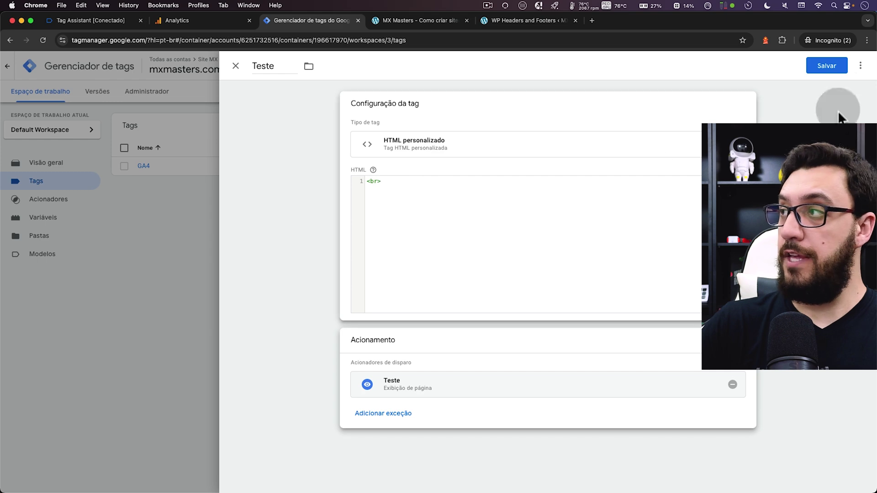
left_click(827, 65)
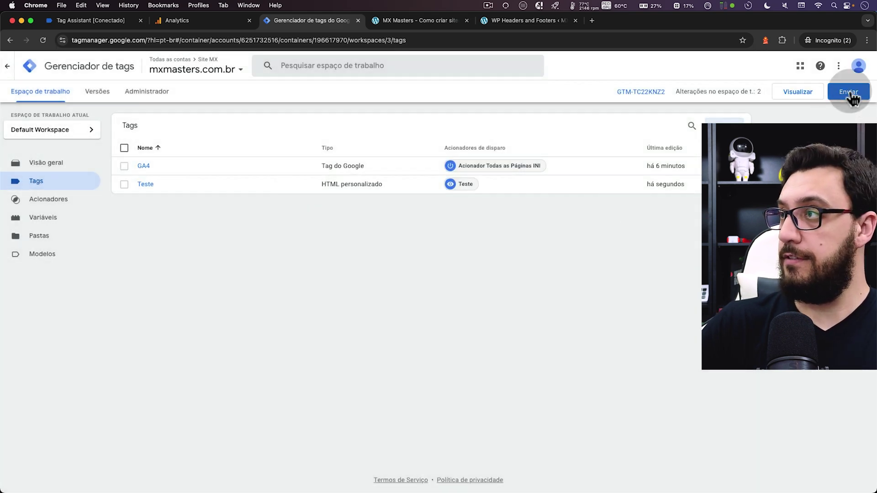
Submit the workspace changes and publish them to the Live environment without a version name or description.
left_click(849, 94)
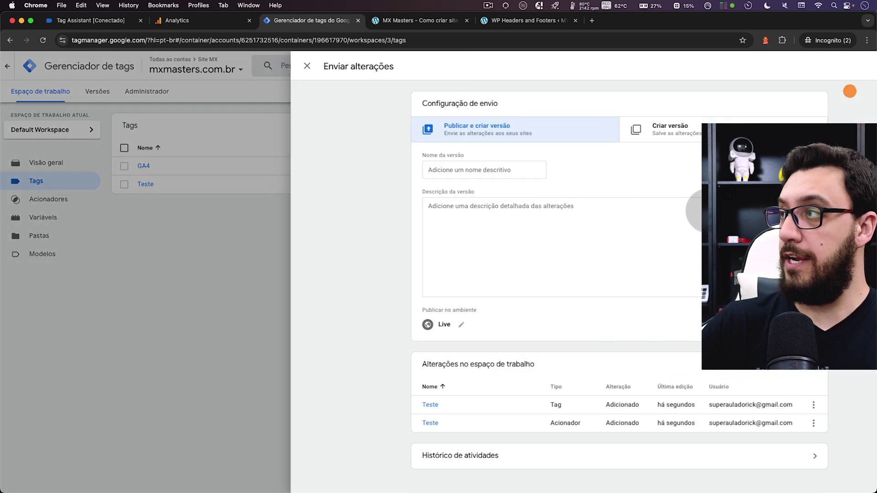
left_click(848, 67)
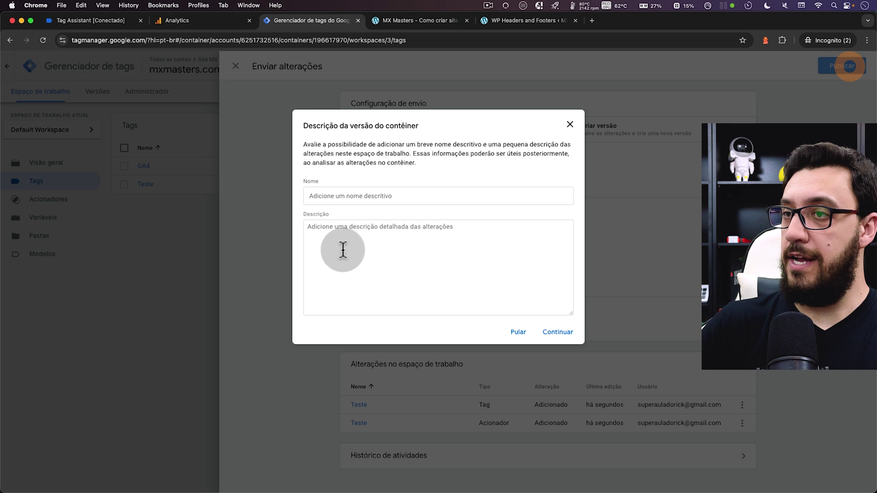
left_click(558, 333)
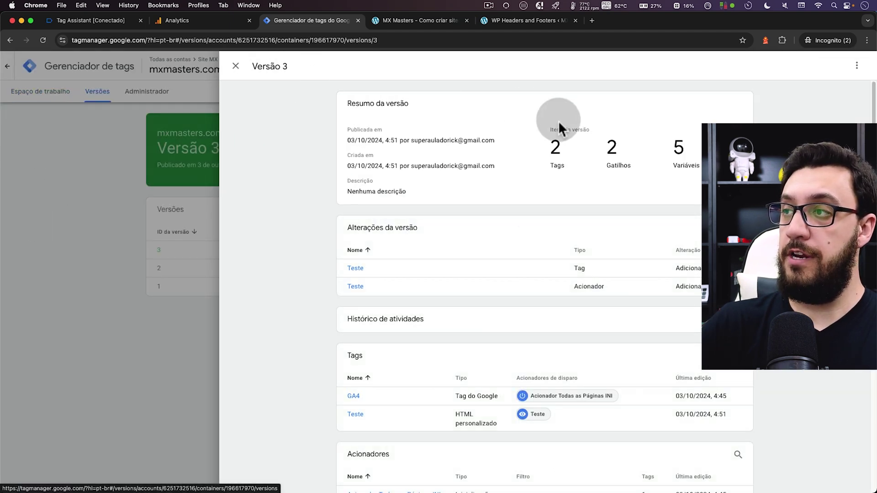
Switch to Tag Assistant, reload it to reconnect the debug session to mxmasters.com.br, and continue to the tag summary.
left_click(92, 20)
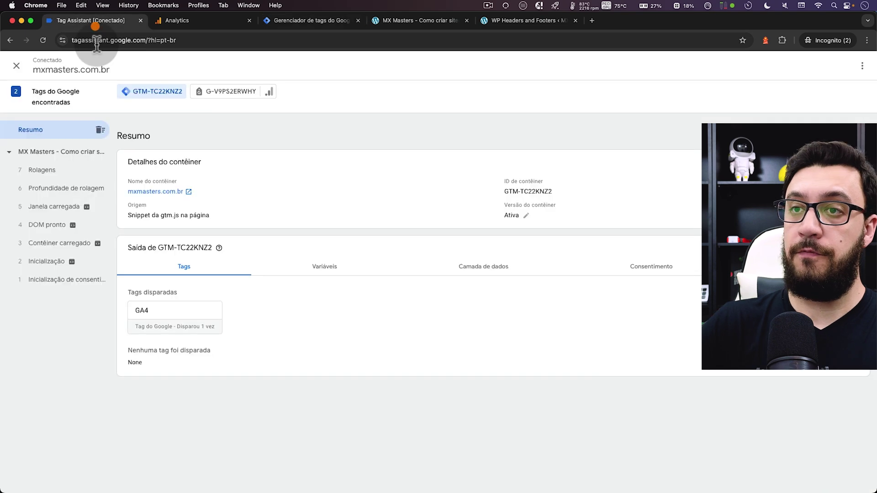
left_click(42, 40)
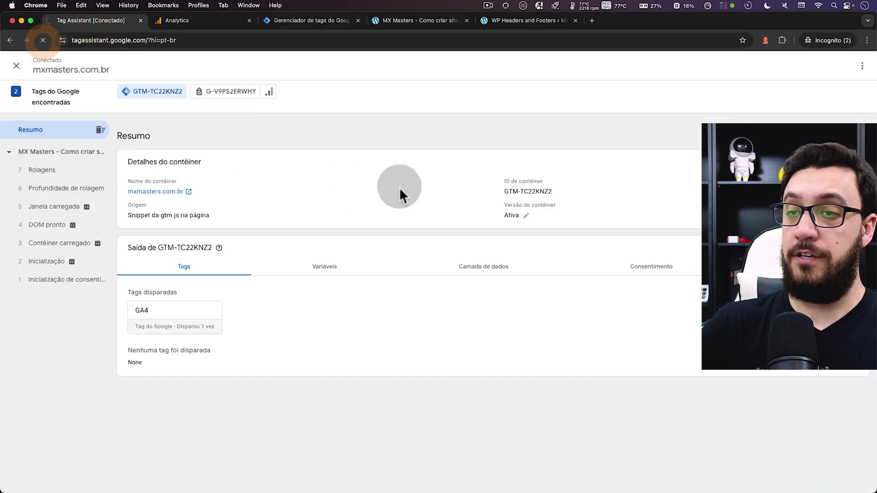
left_click(563, 142)
left_click(557, 169)
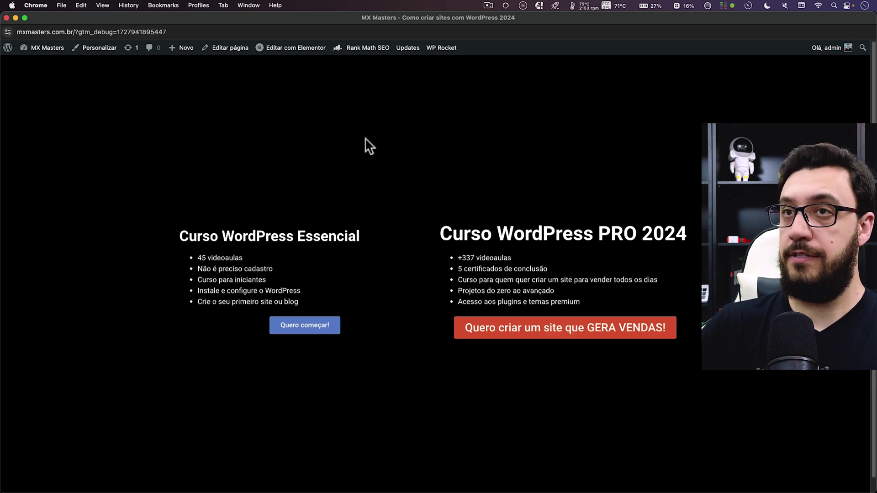
left_click(776, 443)
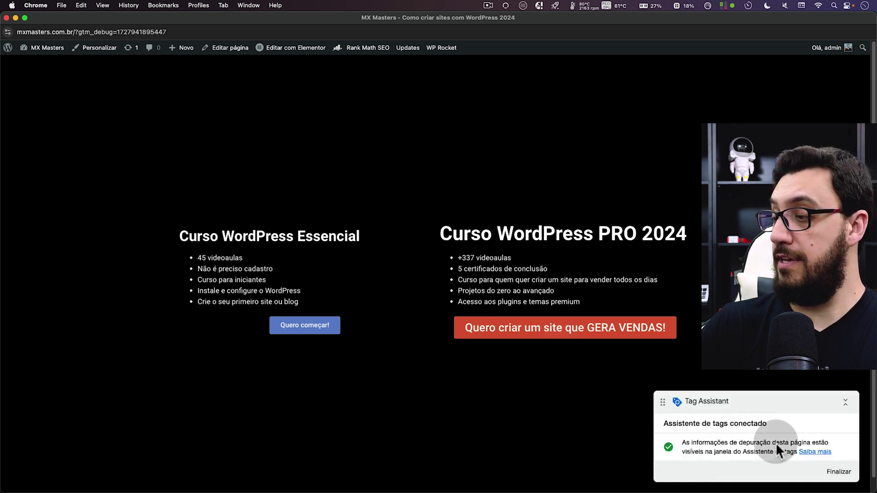
left_click(15, 18)
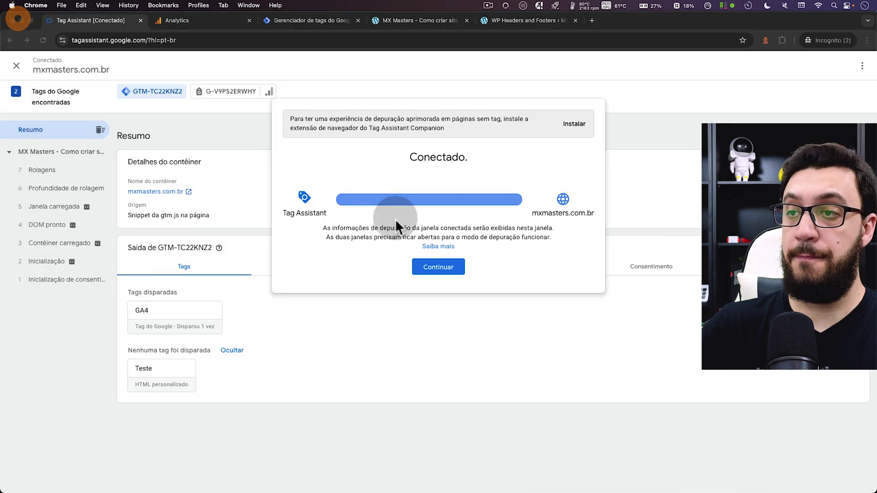
left_click(436, 268)
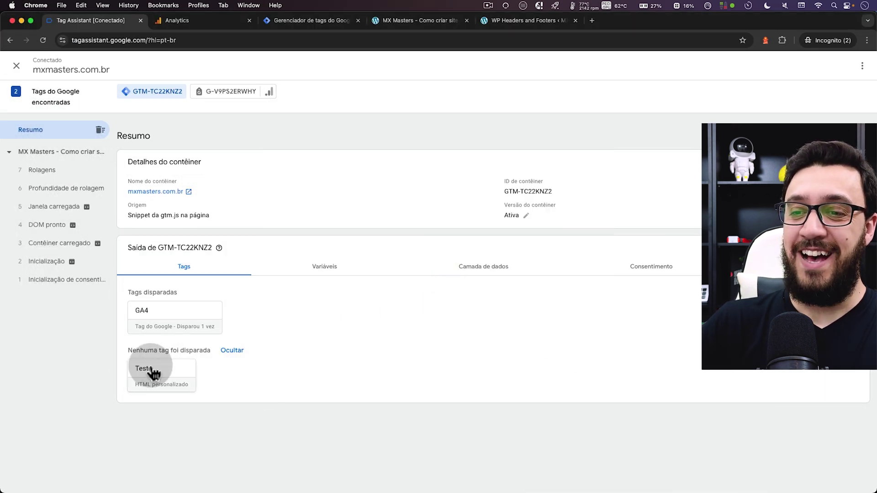